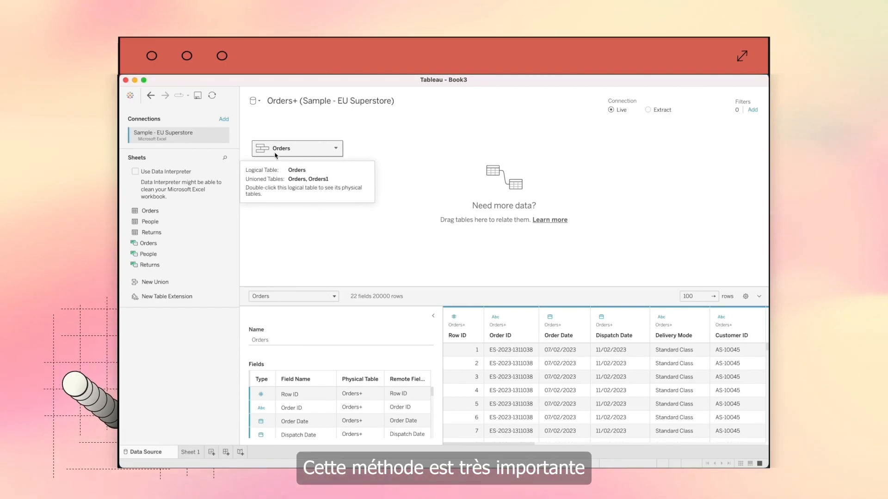
# Review the unioned data through its Table Name column, and place the Table Name field on the rows of a new worksheet.
pyautogui.moveTo(471, 442); pyautogui.dragTo(740, 443)
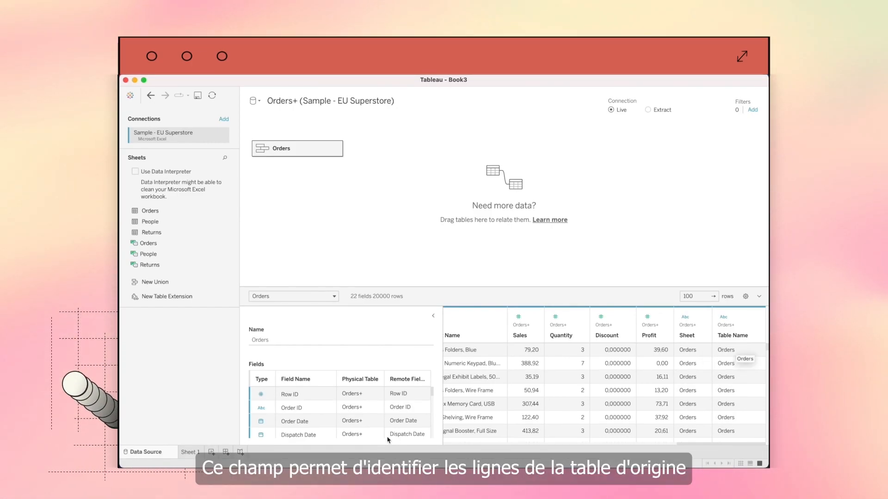
pyautogui.click(227, 452)
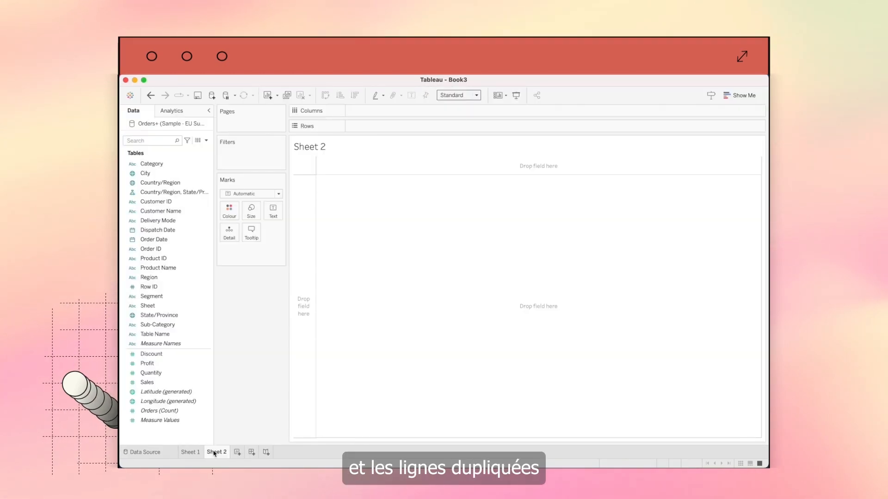
pyautogui.moveTo(180, 334); pyautogui.dragTo(388, 126)
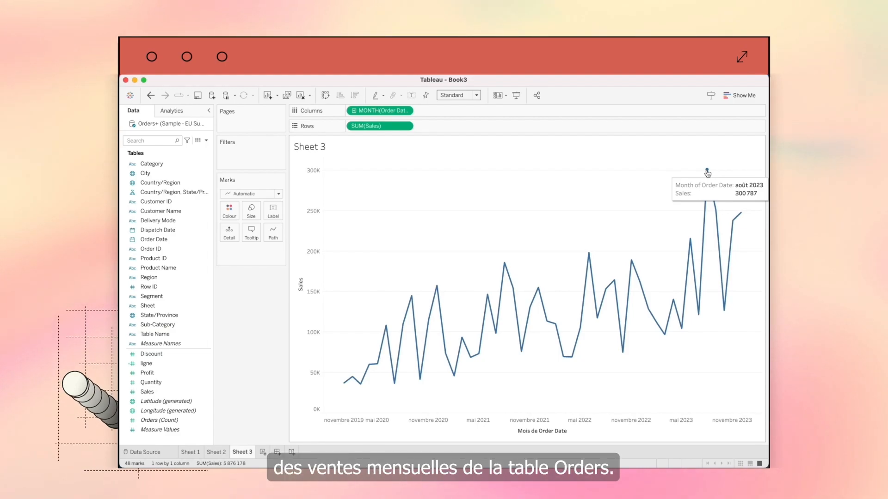
# In a new worksheet, filter Order Date by Month / Year and keep only mai 2020.
pyautogui.click(262, 454)
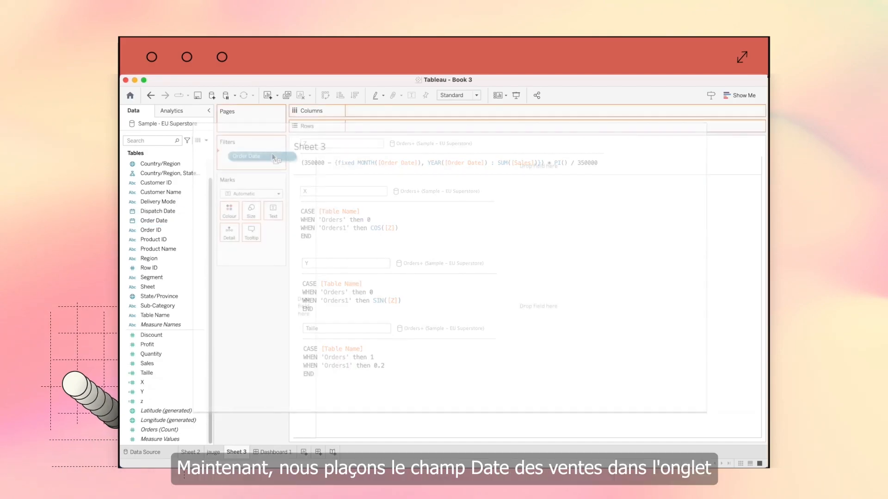
pyautogui.moveTo(287, 152); pyautogui.dragTo(252, 153)
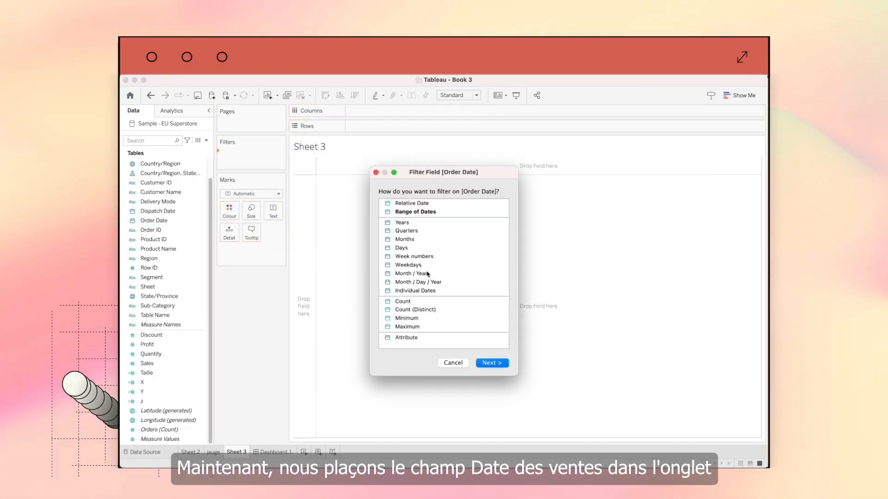
pyautogui.click(427, 273)
pyautogui.click(491, 363)
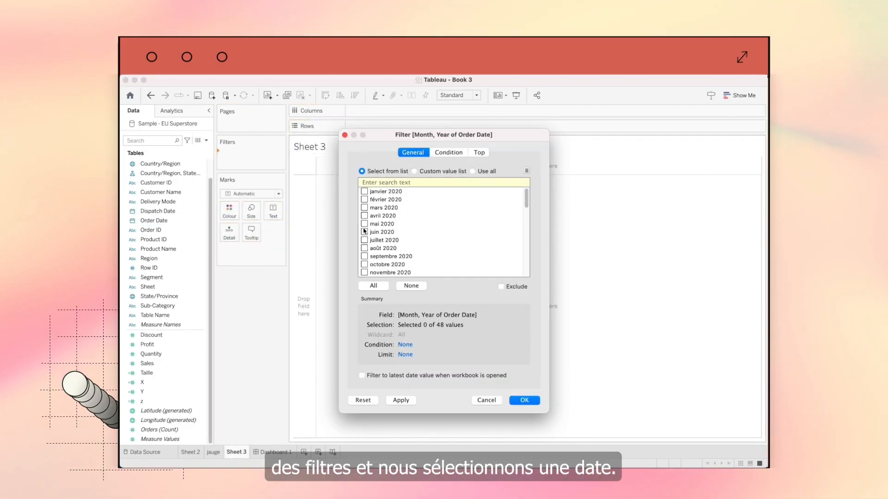
pyautogui.click(364, 225)
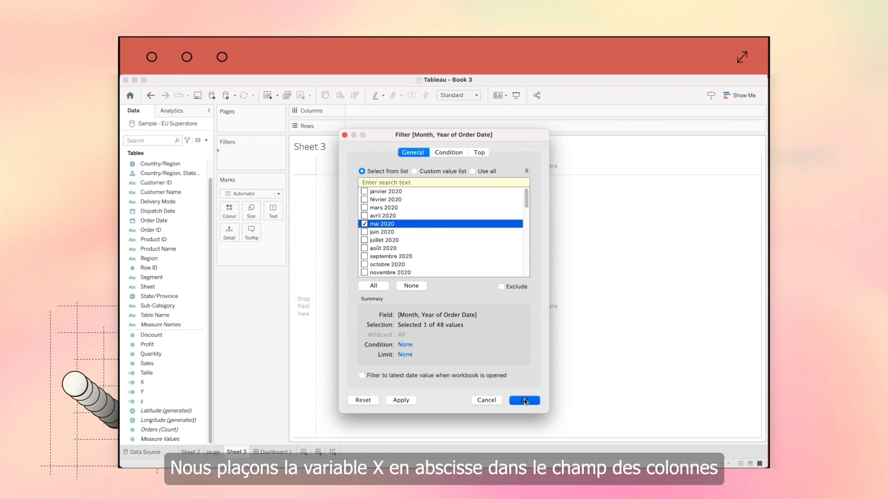
pyautogui.click(524, 401)
# Place X on the columns and Y on the rows, and convert both fields to dimensions.
pyautogui.moveTo(143, 382)
pyautogui.mouseDown()
pyautogui.moveTo(409, 153)
pyautogui.moveTo(416, 107)
pyautogui.moveTo(148, 392)
pyautogui.moveTo(348, 181)
pyautogui.moveTo(384, 126)
pyautogui.mouseUp()
pyautogui.click(405, 111)
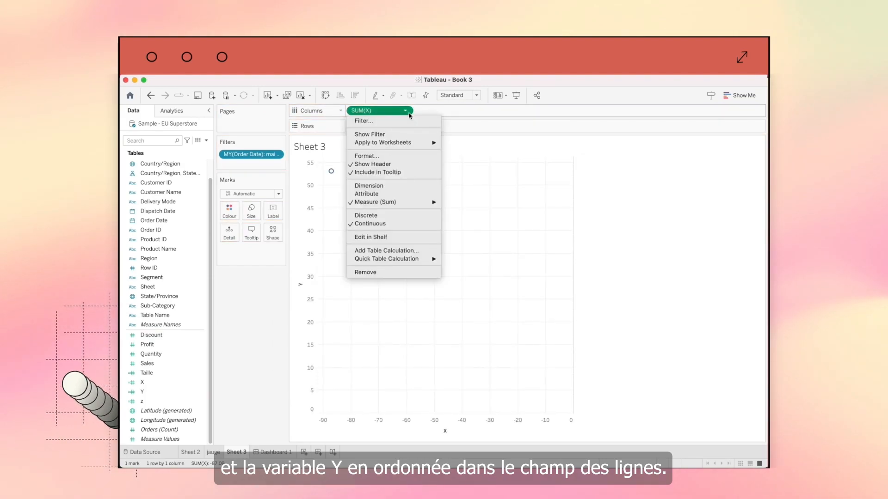
pyautogui.click(393, 190)
pyautogui.click(405, 126)
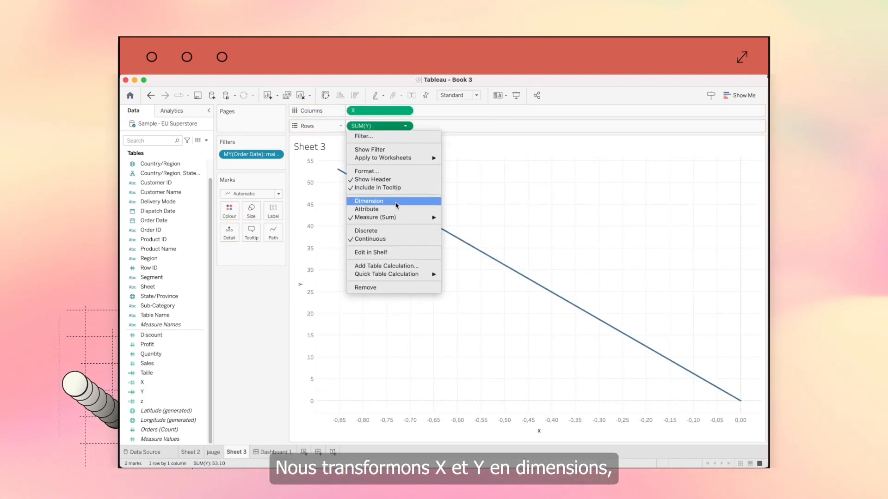
pyautogui.click(396, 202)
# Set the mark type to Line and assign the Taille field to the mark size.
pyautogui.click(278, 193)
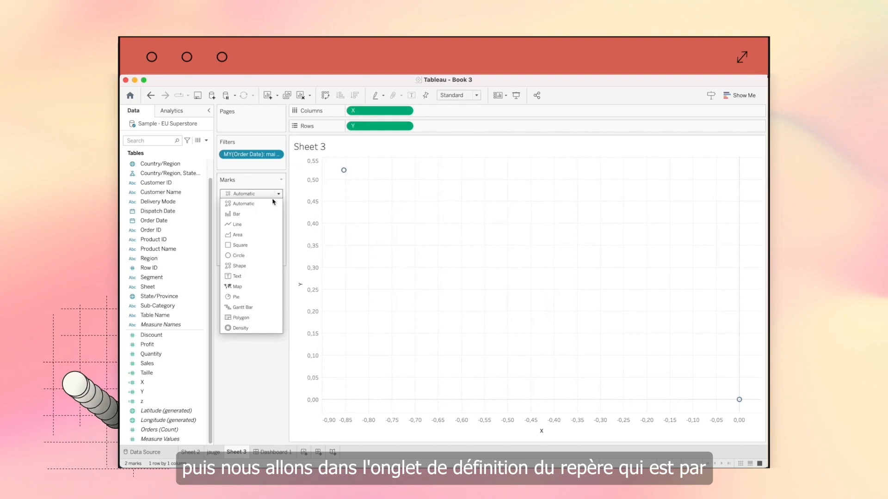
pyautogui.click(267, 224)
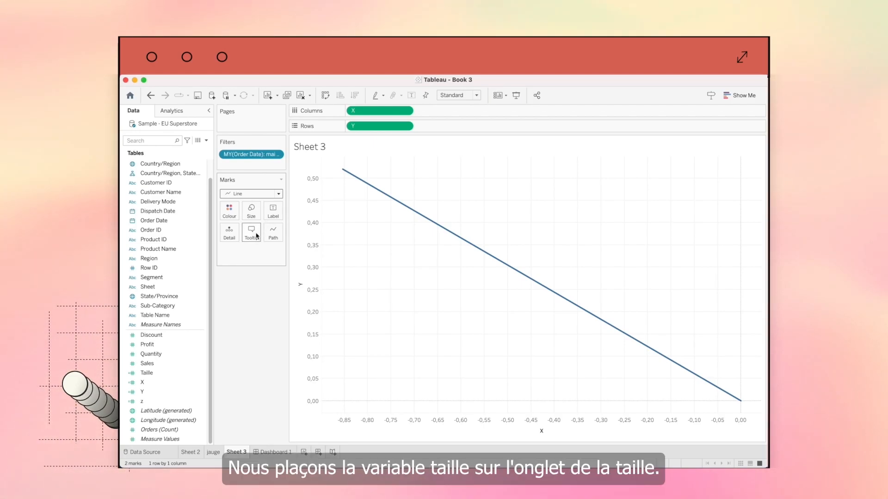
pyautogui.moveTo(147, 372); pyautogui.dragTo(252, 212)
# Fix the Y axis range from -1 to 1.
pyautogui.rightClick(304, 236)
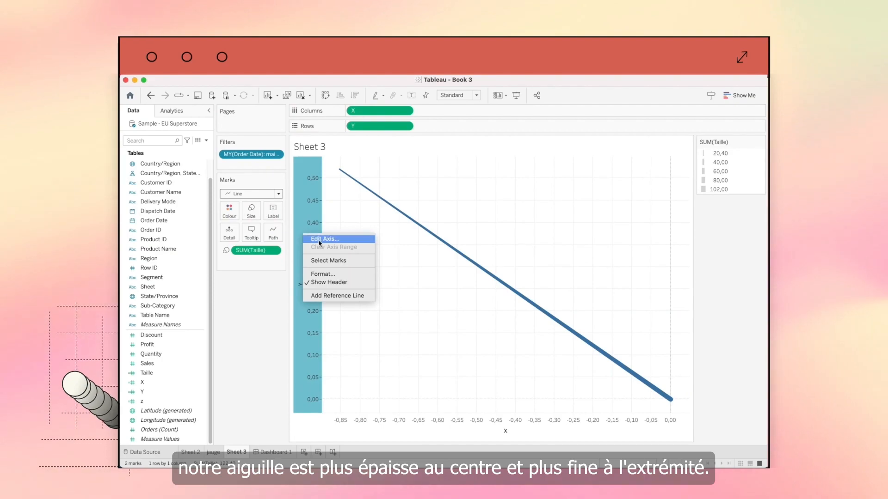
pyautogui.click(323, 239)
pyautogui.click(375, 250)
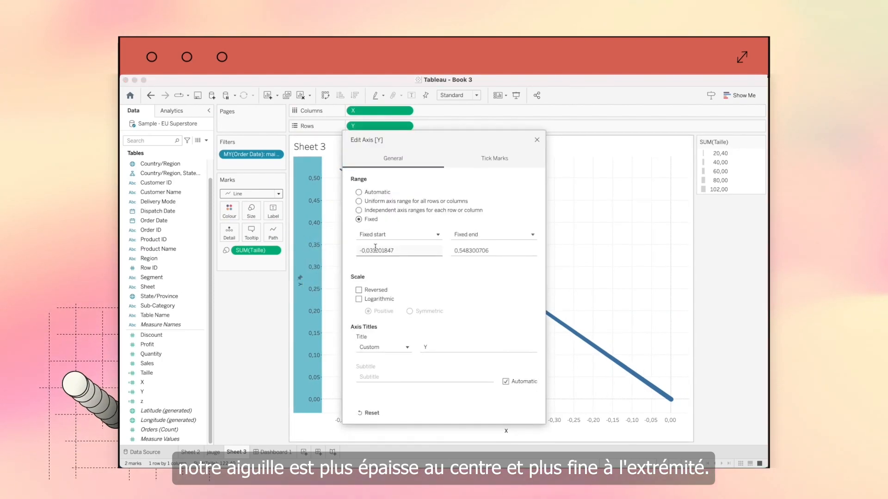
pyautogui.doubleClick(430, 251)
pyautogui.write('1')
pyautogui.press('Tab')
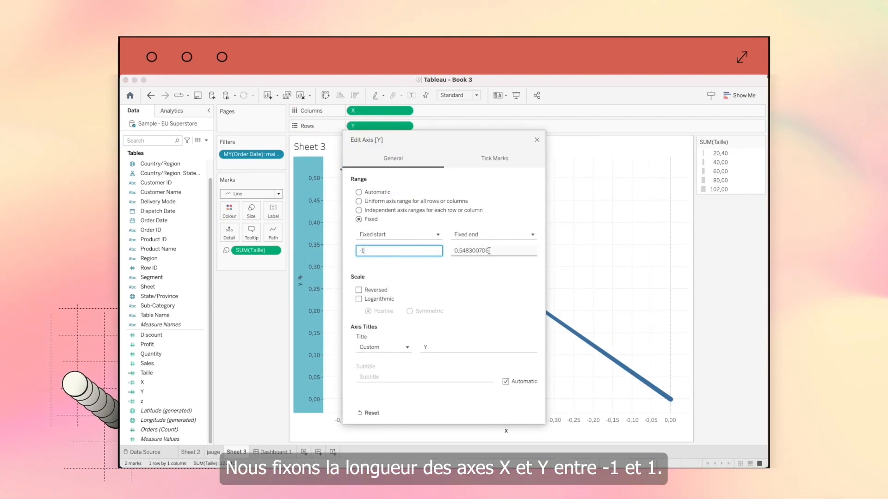
pyautogui.write('1')
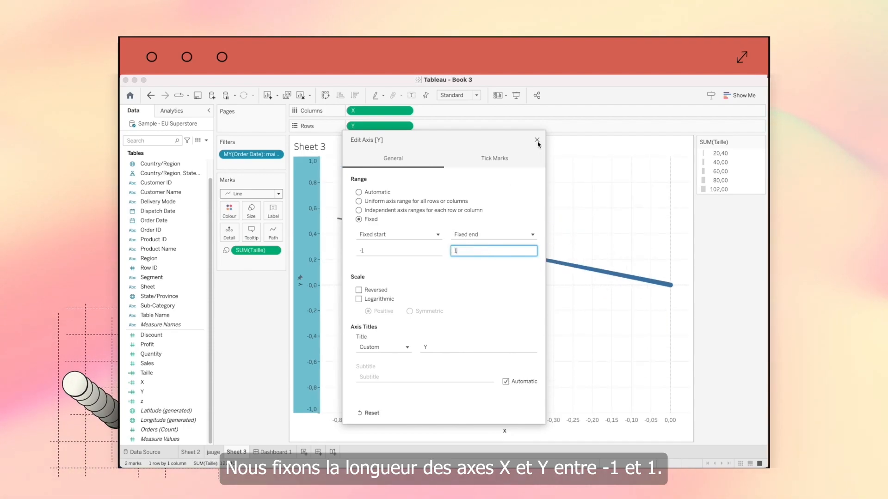
pyautogui.click(537, 141)
# Fix the X axis range from -1 to 1.
pyautogui.doubleClick(416, 425)
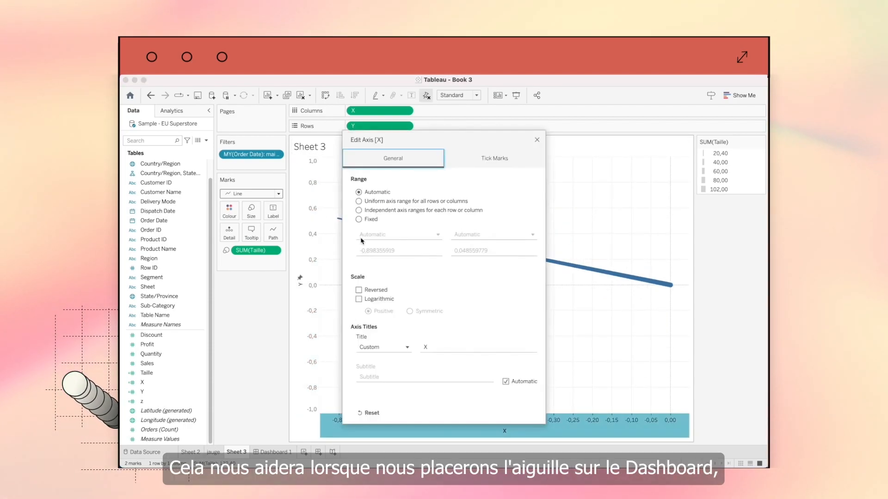
pyautogui.click(372, 219)
pyautogui.doubleClick(380, 251)
pyautogui.write('1')
pyautogui.press('Tab')
pyautogui.write('1')
pyautogui.click(537, 140)
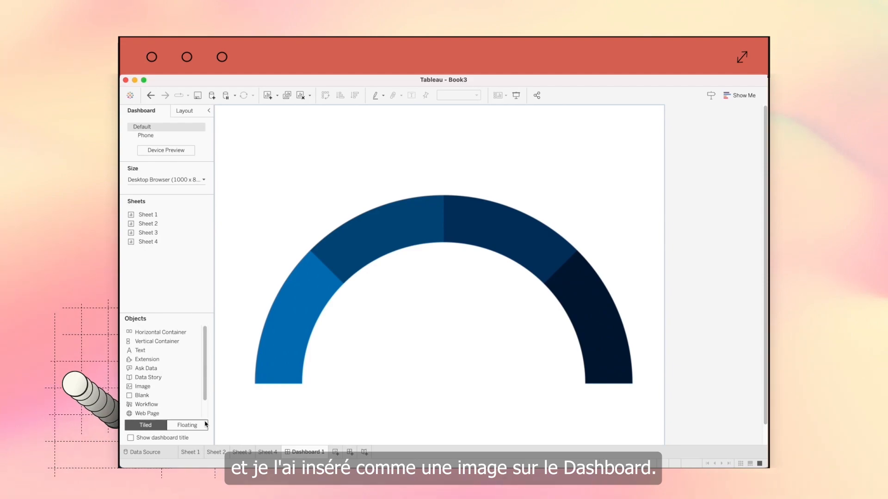
# Place Sheet 4 as a floating element inside the gauge arc on the dashboard and remove its size legend.
pyautogui.click(205, 424)
pyautogui.moveTo(148, 242); pyautogui.dragTo(385, 272)
pyautogui.click(575, 274)
pyautogui.click(589, 269)
# Hide the title of the floating Sheet 4 and the headers of its Y and X axes.
pyautogui.rightClick(416, 274)
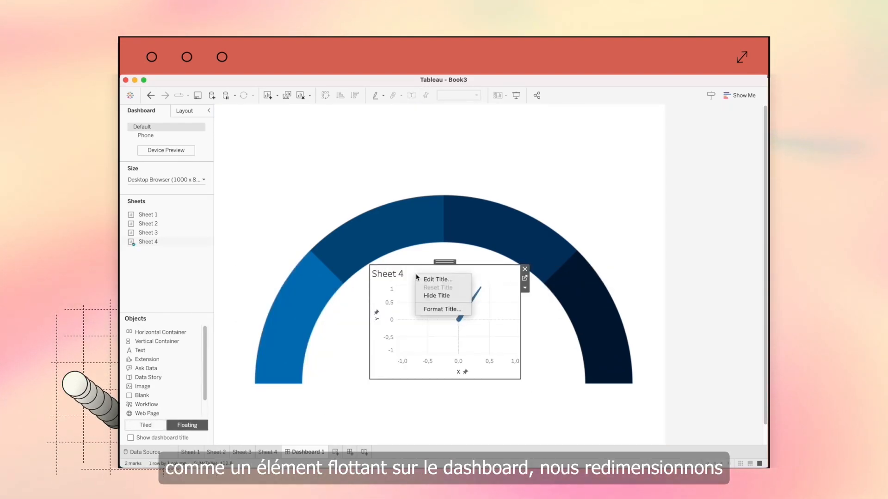
pyautogui.click(419, 297)
pyautogui.rightClick(374, 300)
pyautogui.click(403, 348)
pyautogui.rightClick(441, 369)
pyautogui.click(477, 418)
# Show the Month, Year of Order Date filter of the needle sheet on the dashboard.
pyautogui.click(525, 288)
pyautogui.moveTo(545, 346)
pyautogui.click(626, 353)
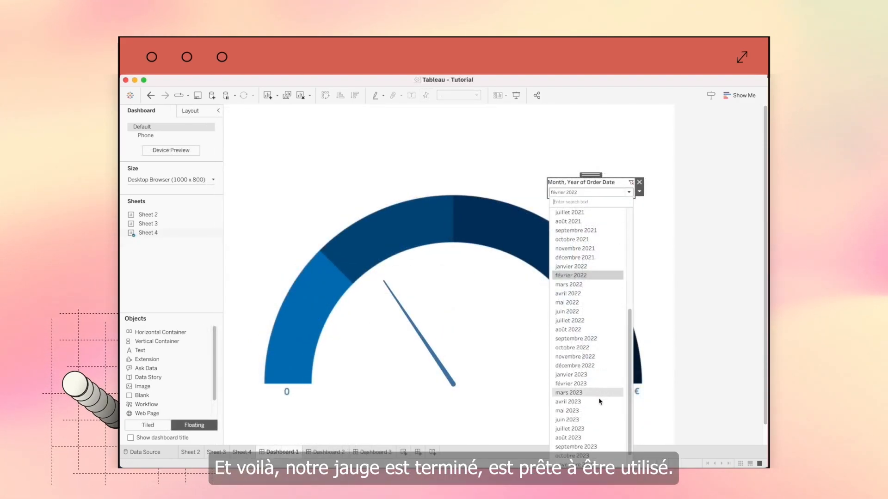
# Test the gauge needle by switching the date filter to juin 2023, août 2023 and a month in 2022.
pyautogui.click(597, 407)
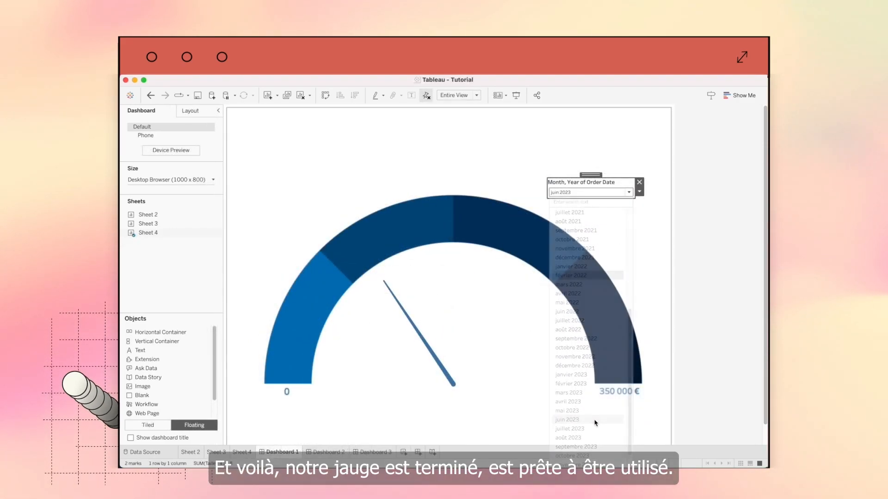
pyautogui.click(629, 192)
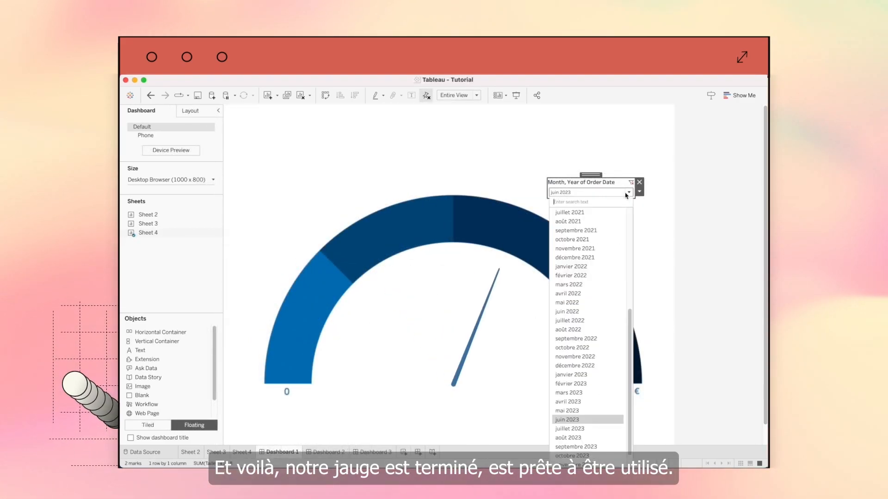
pyautogui.click(603, 437)
pyautogui.click(627, 192)
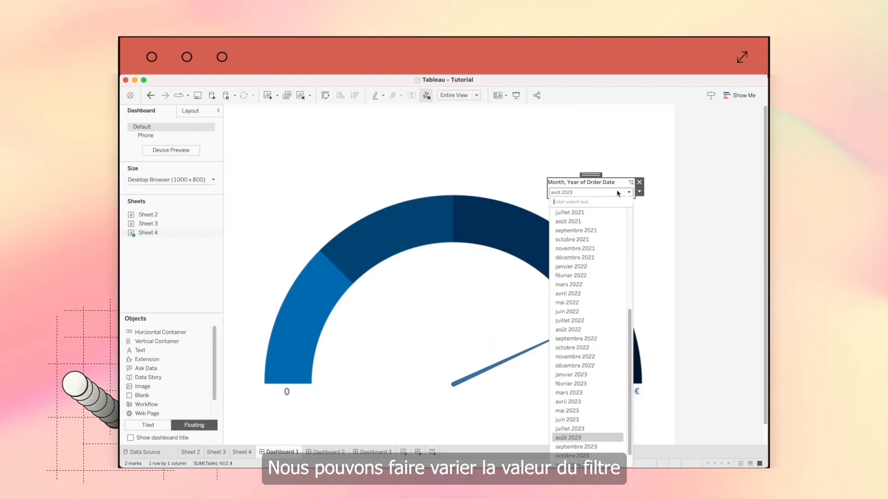
pyautogui.click(607, 306)
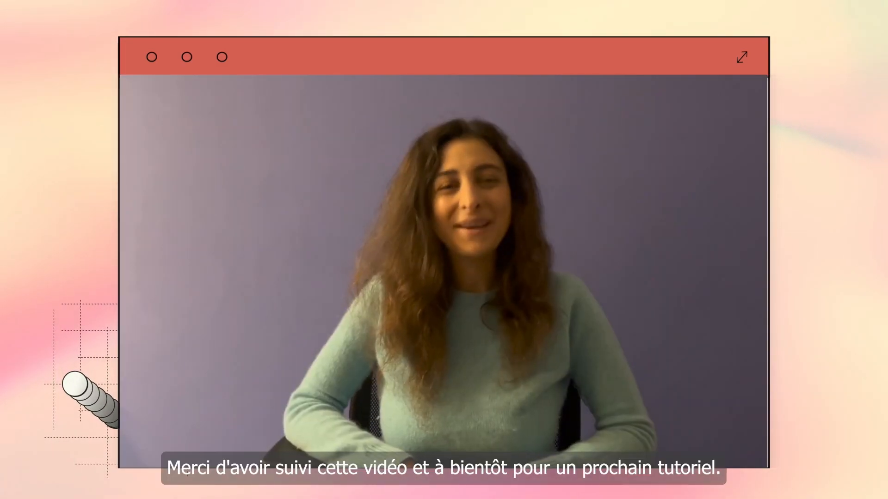